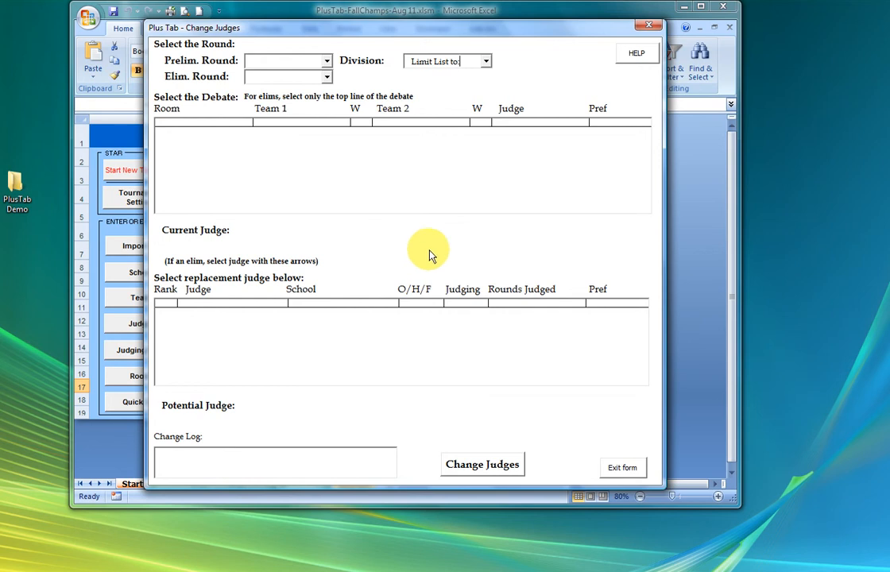
# List the debates of preliminary round 1 and sort them by judge.
pyautogui.click(327, 61)
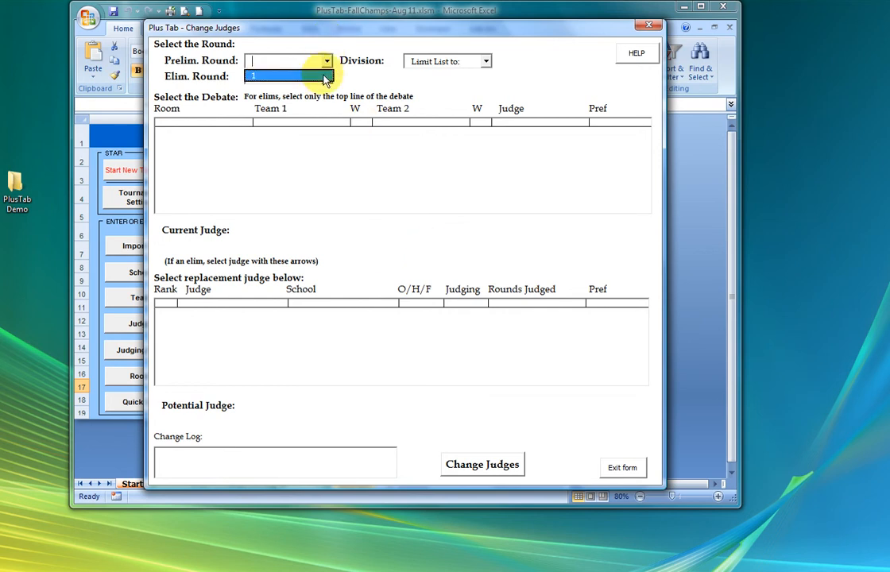
pyautogui.click(325, 76)
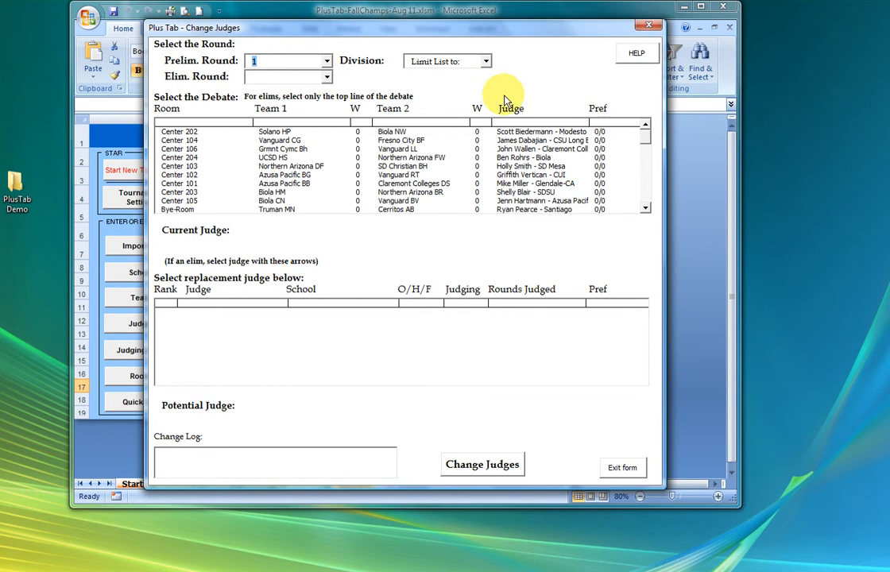
pyautogui.moveTo(642, 131)
pyautogui.mouseDown()
pyautogui.moveTo(642, 198)
pyautogui.moveTo(645, 130)
pyautogui.mouseUp()
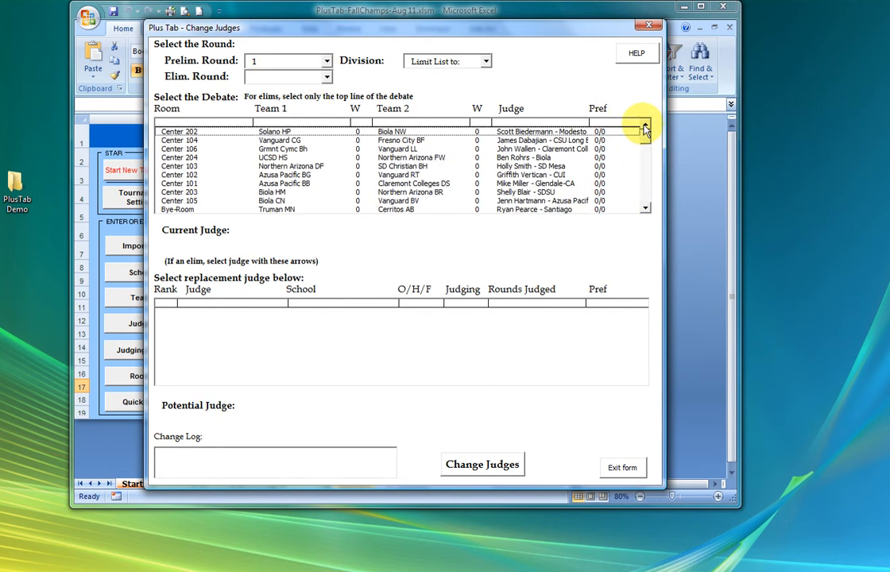
pyautogui.click(510, 108)
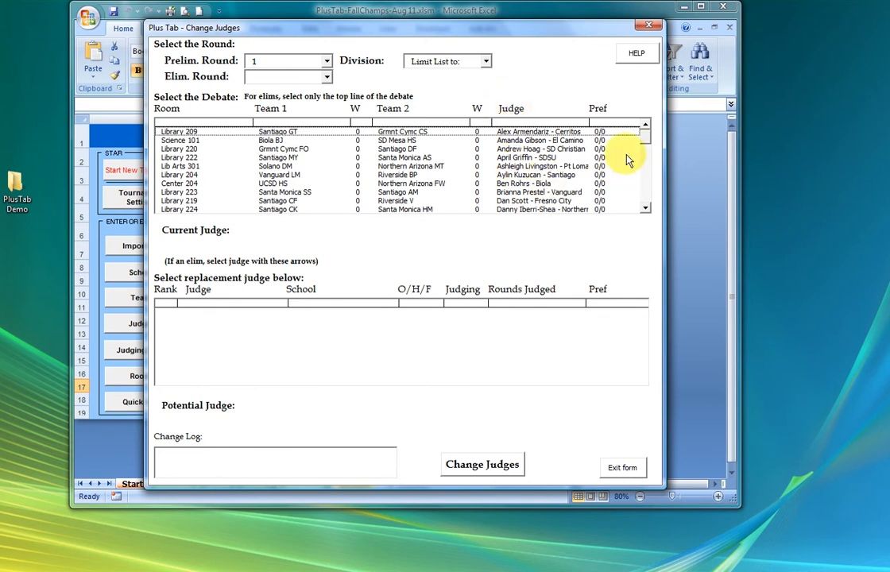
pyautogui.moveTo(648, 142)
pyautogui.mouseDown()
pyautogui.moveTo(644, 208)
pyautogui.moveTo(636, 143)
pyautogui.moveTo(634, 199)
pyautogui.moveTo(640, 132)
pyautogui.mouseUp()
# Limit the debate list to Senior Parli, Junior Parli and Novice Parli in turn, finishing on Senior Parli.
pyautogui.click(483, 61)
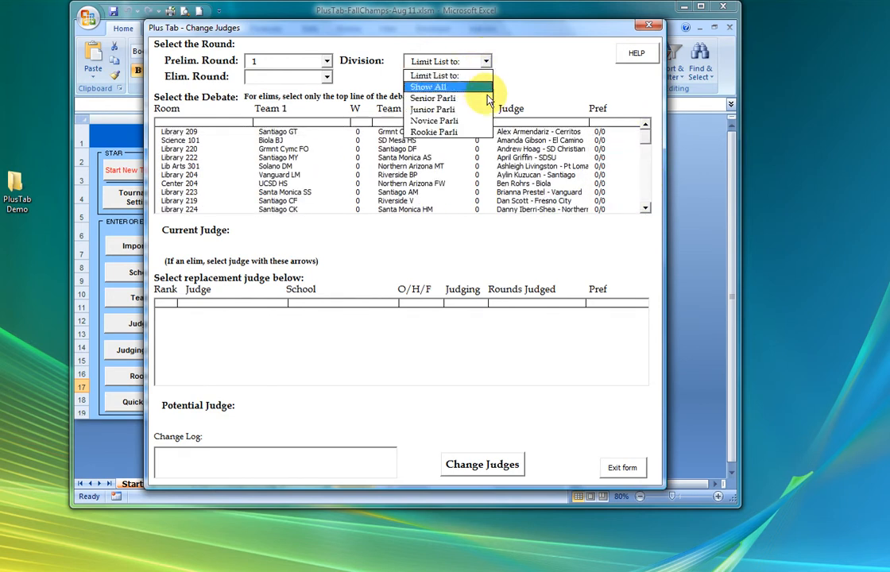
pyautogui.click(445, 98)
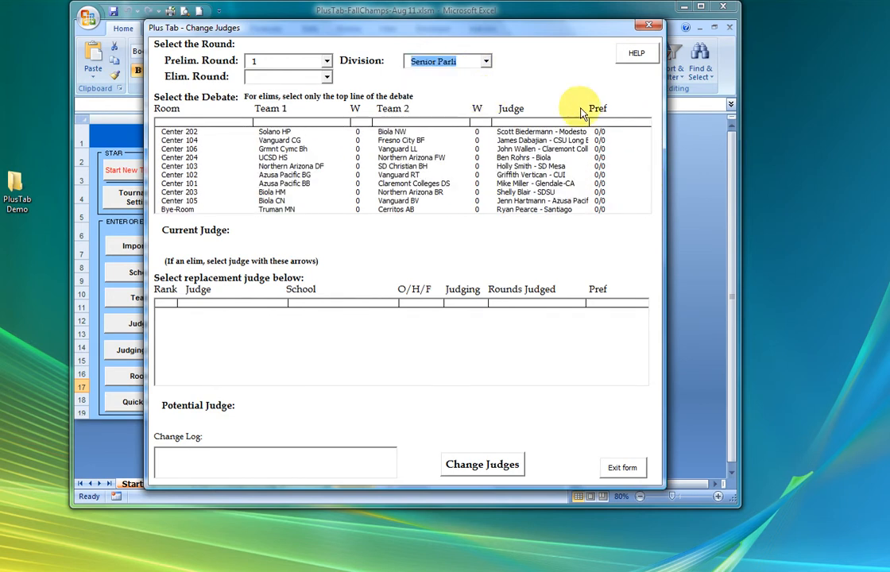
pyautogui.click(485, 61)
pyautogui.click(476, 109)
pyautogui.click(485, 61)
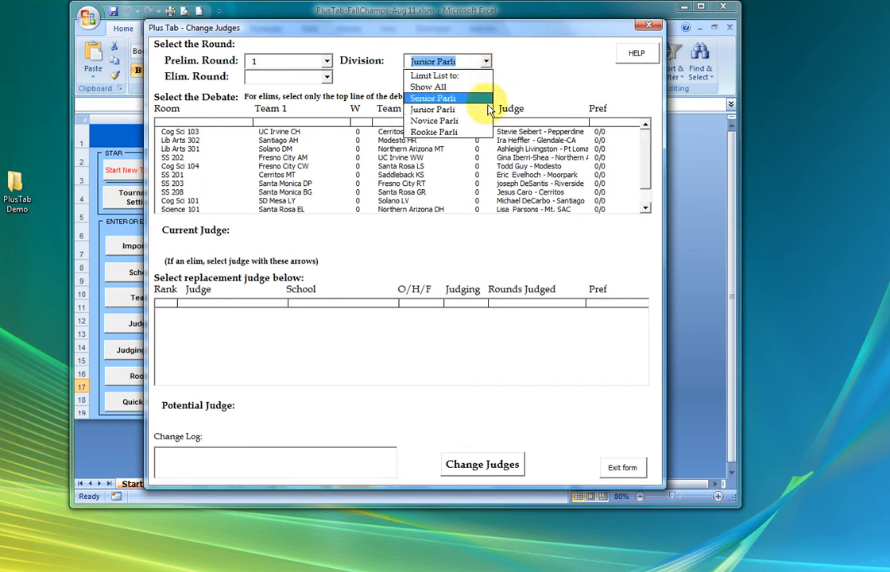
pyautogui.click(487, 125)
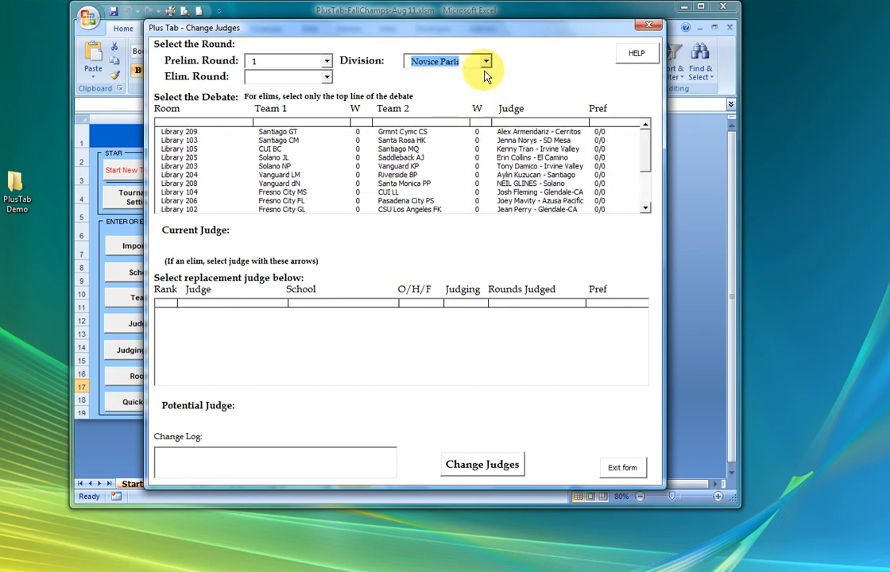
pyautogui.click(484, 63)
pyautogui.click(480, 98)
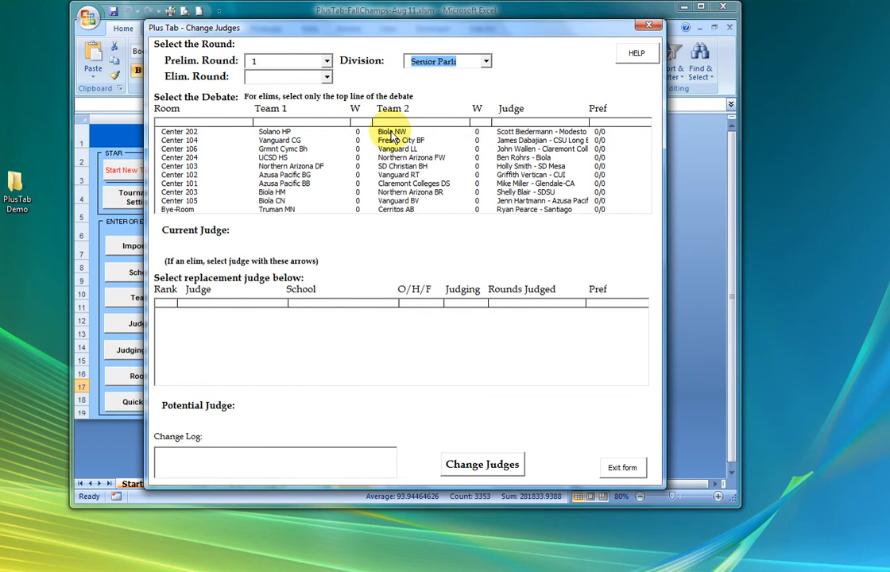
# Select the Center 202 debate between Solano HP and Biola NW, with the rank 1 Cal Baptist judge as potential replacement.
pyautogui.click(391, 133)
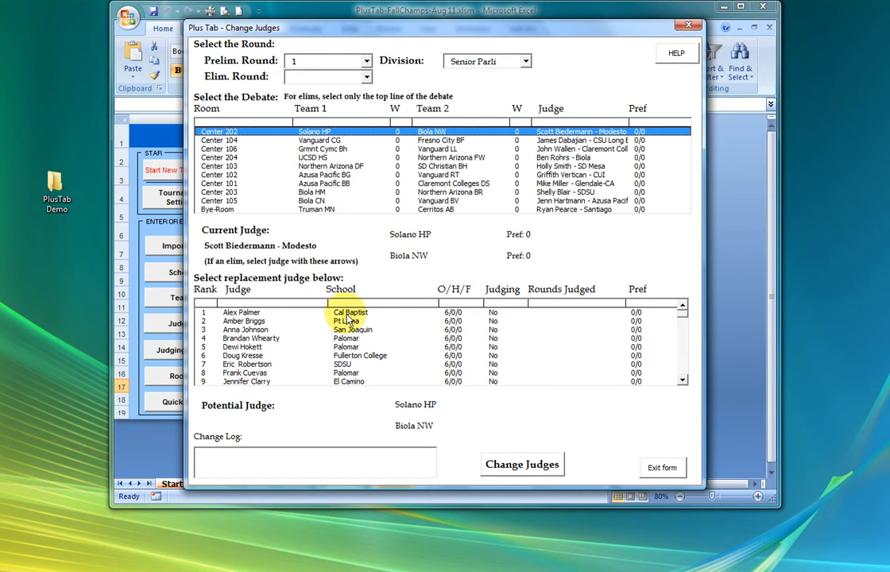
pyautogui.click(347, 314)
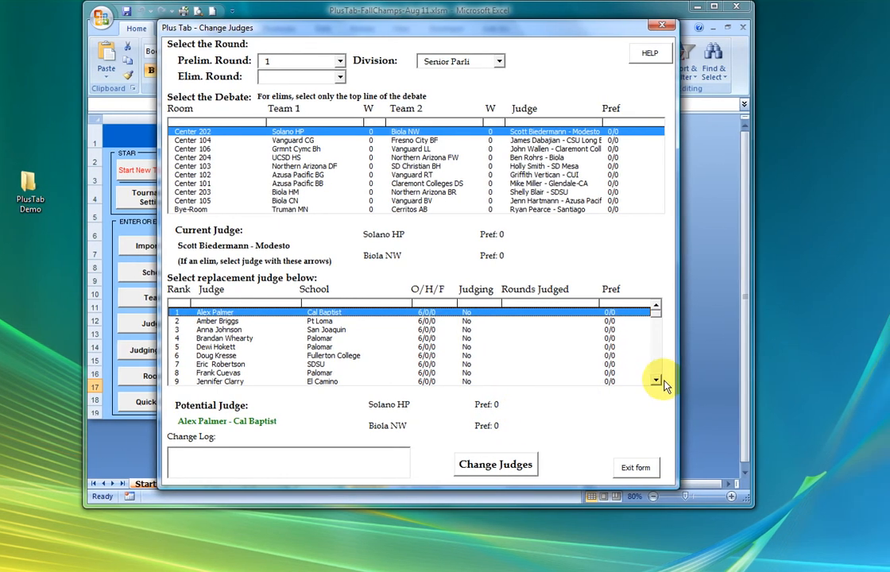
# Look through the ranked replacement judges down to rank 50 and check the availability of the El Camino judge there.
pyautogui.click(683, 380)
pyautogui.click(683, 381)
pyautogui.click(683, 381)
pyautogui.click(683, 380)
pyautogui.click(656, 382)
pyautogui.click(656, 381)
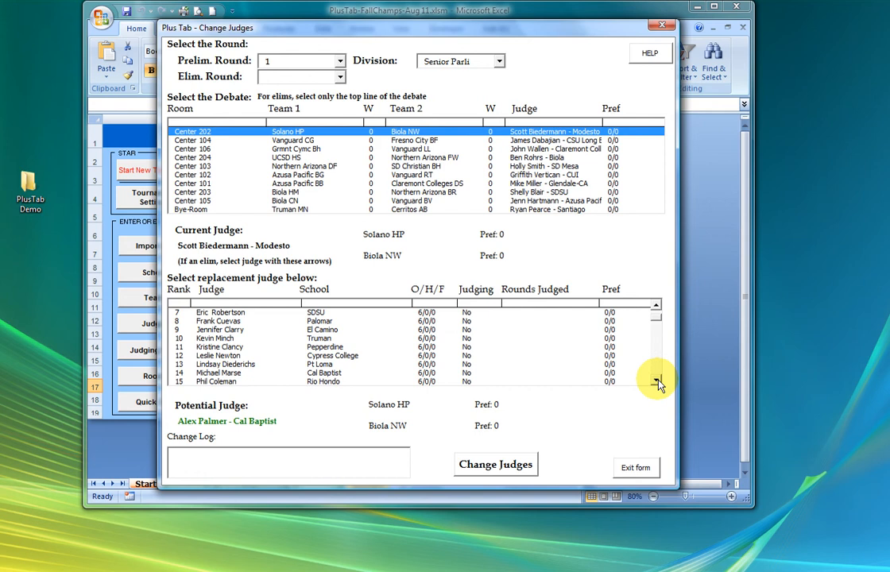
pyautogui.click(656, 381)
pyautogui.click(656, 381)
pyautogui.click(656, 381)
pyautogui.click(656, 382)
pyautogui.click(656, 381)
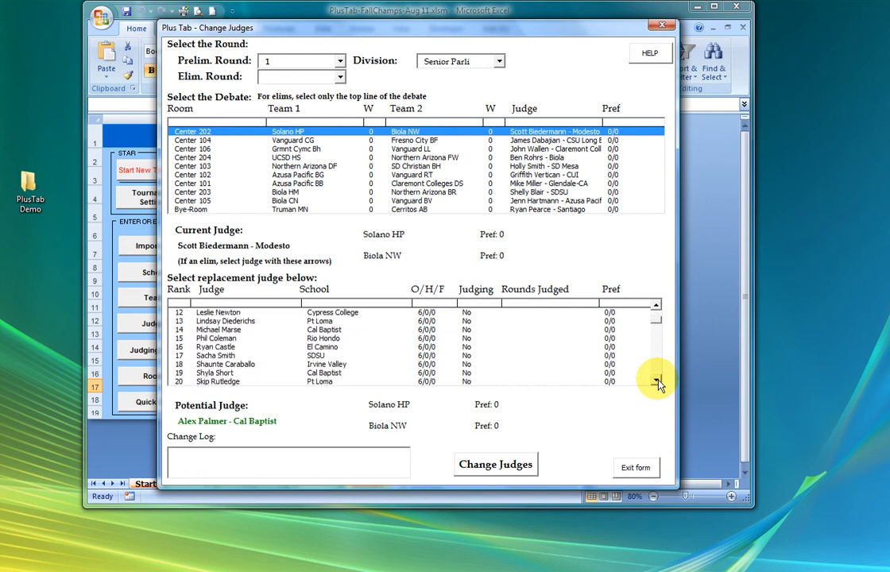
pyautogui.click(656, 381)
pyautogui.click(656, 381)
pyautogui.click(656, 381)
pyautogui.click(657, 381)
pyautogui.click(657, 382)
pyautogui.click(656, 382)
pyautogui.click(656, 381)
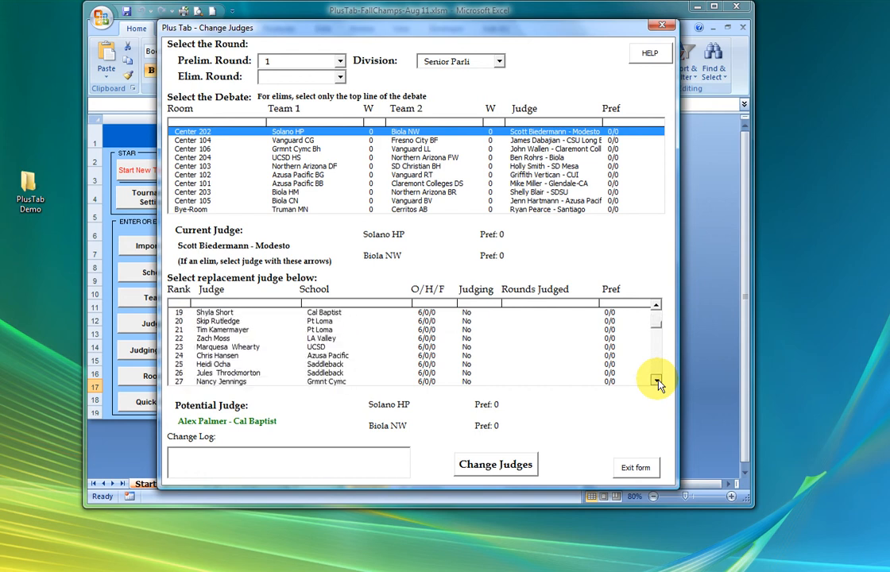
pyautogui.click(656, 382)
pyautogui.click(656, 381)
pyautogui.click(656, 381)
pyautogui.click(656, 382)
pyautogui.click(657, 381)
pyautogui.click(657, 381)
pyautogui.doubleClick(656, 381)
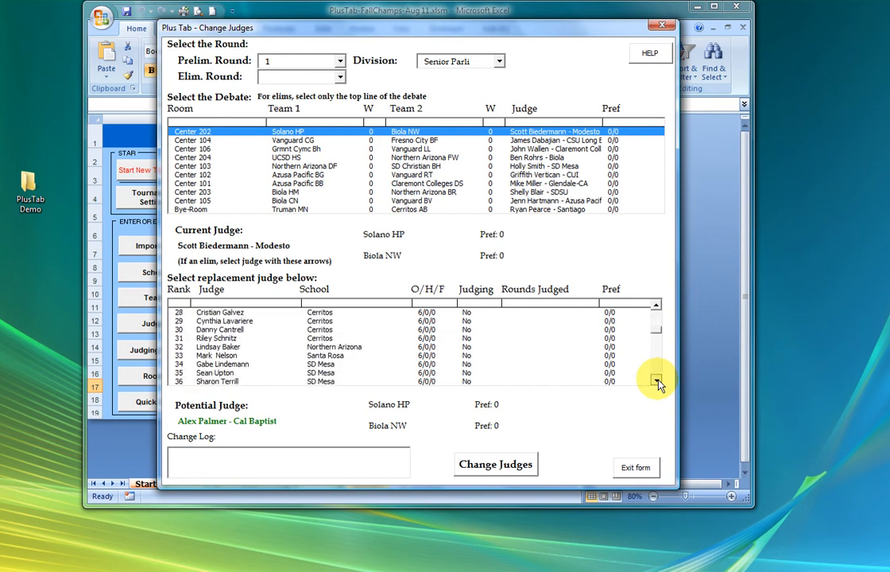
pyautogui.doubleClick(656, 382)
pyautogui.doubleClick(656, 381)
pyautogui.click(656, 381)
pyautogui.doubleClick(656, 381)
pyautogui.doubleClick(656, 382)
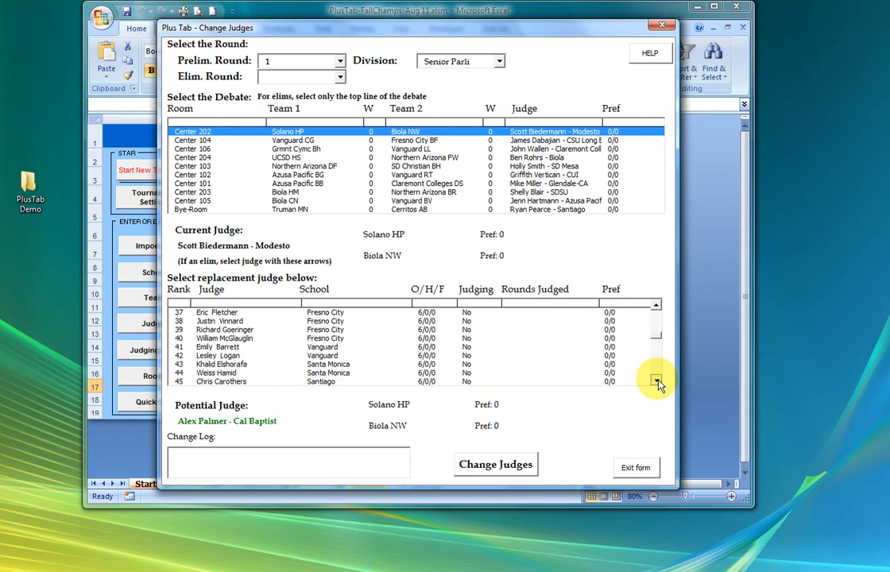
pyautogui.doubleClick(656, 381)
pyautogui.doubleClick(656, 381)
pyautogui.click(656, 381)
pyautogui.doubleClick(657, 382)
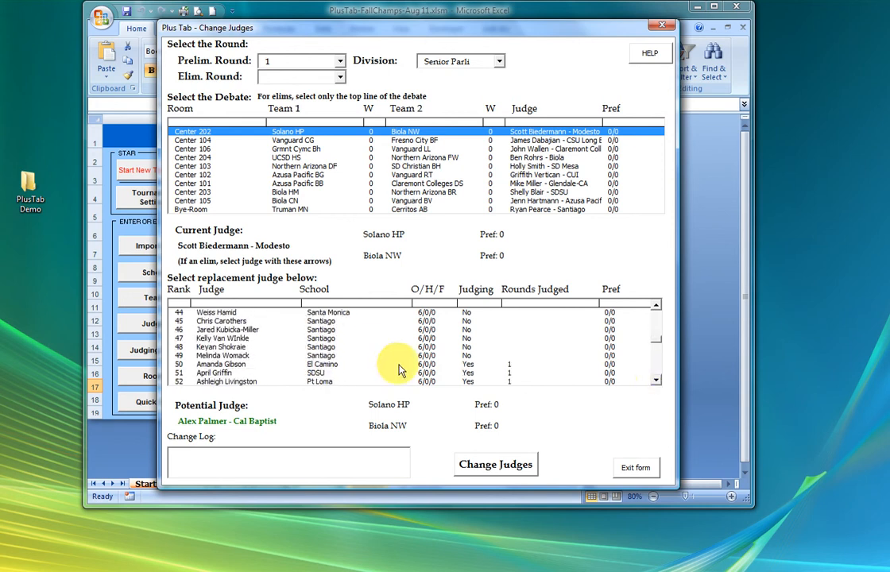
pyautogui.click(395, 365)
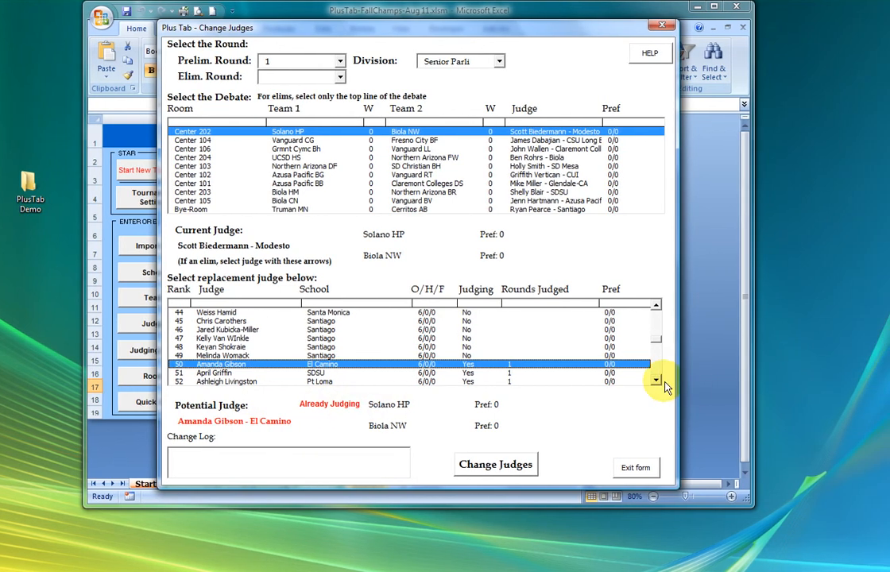
# Examine the rest of the replacement list and check the rank 97 Biola judge for a conflict with the two teams.
pyautogui.click(695, 381)
pyautogui.doubleClick(695, 381)
pyautogui.doubleClick(657, 382)
pyautogui.doubleClick(656, 382)
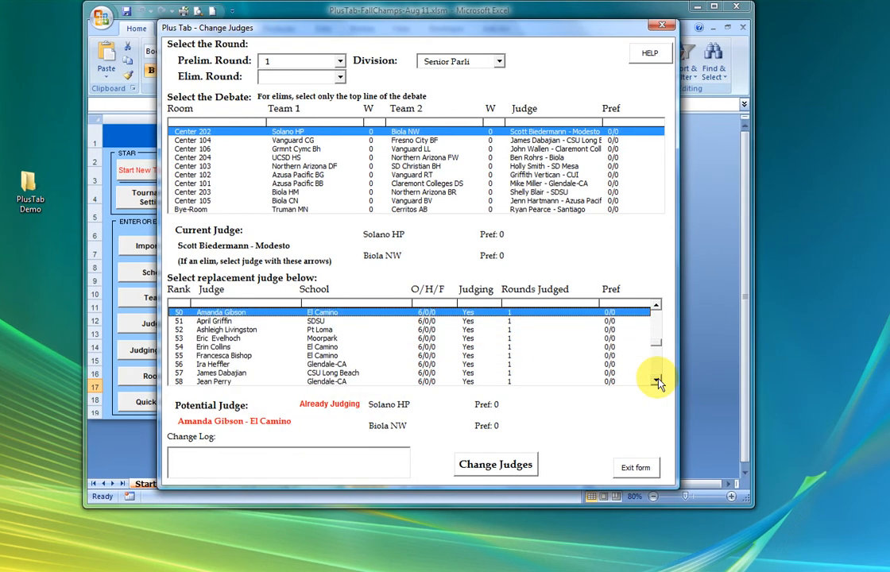
pyautogui.click(656, 381)
pyautogui.doubleClick(656, 381)
pyautogui.doubleClick(656, 382)
pyautogui.tripleClick(656, 381)
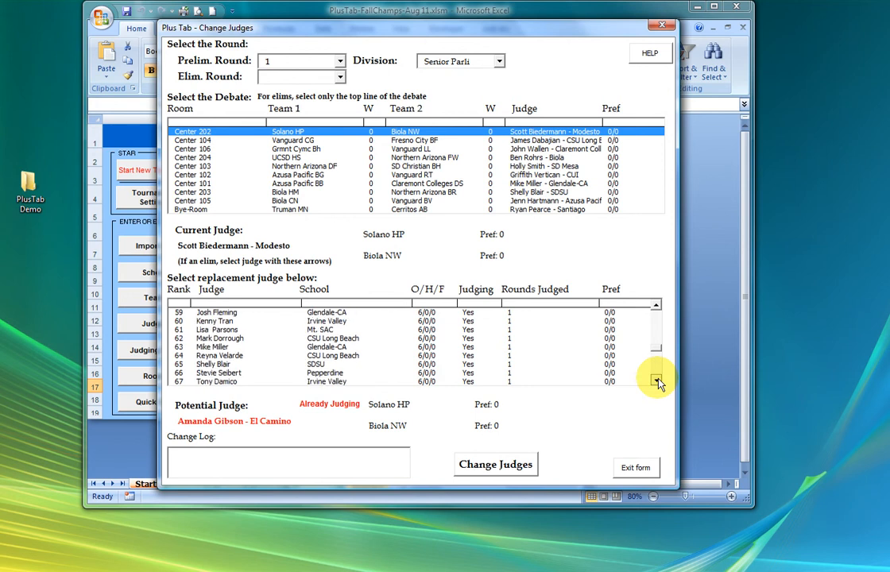
pyautogui.click(656, 381)
pyautogui.tripleClick(656, 381)
pyautogui.click(656, 381)
pyautogui.doubleClick(656, 382)
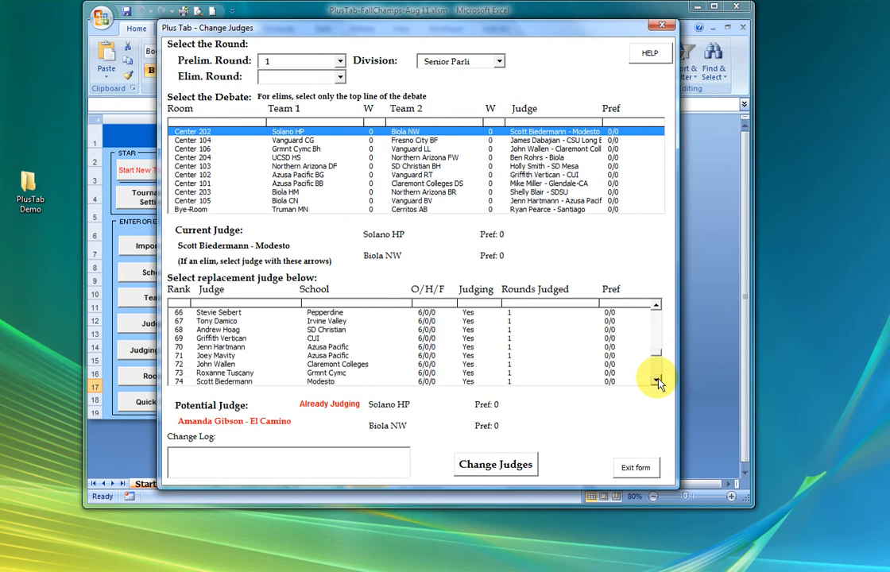
pyautogui.tripleClick(656, 381)
pyautogui.click(656, 382)
pyautogui.tripleClick(656, 381)
pyautogui.doubleClick(656, 382)
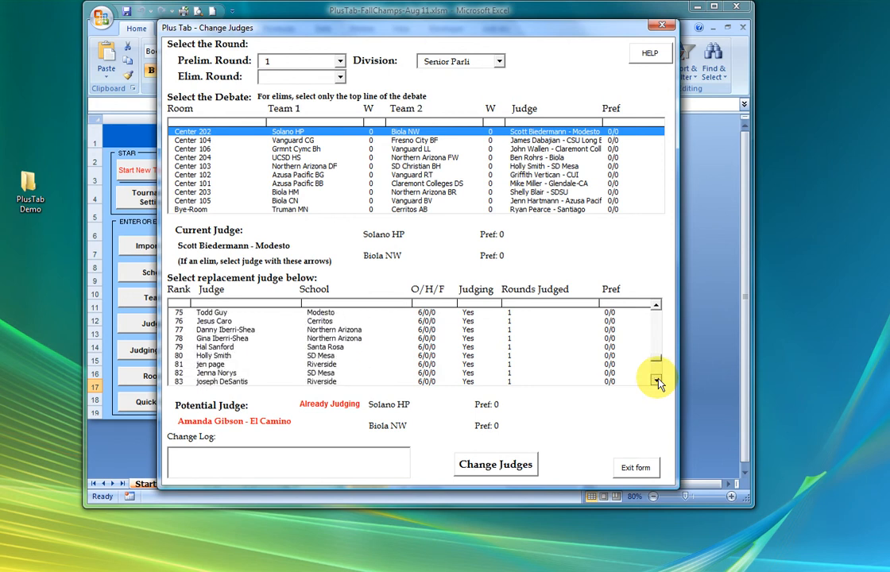
pyautogui.doubleClick(656, 381)
pyautogui.doubleClick(656, 381)
pyautogui.click(657, 381)
pyautogui.doubleClick(656, 381)
pyautogui.doubleClick(656, 382)
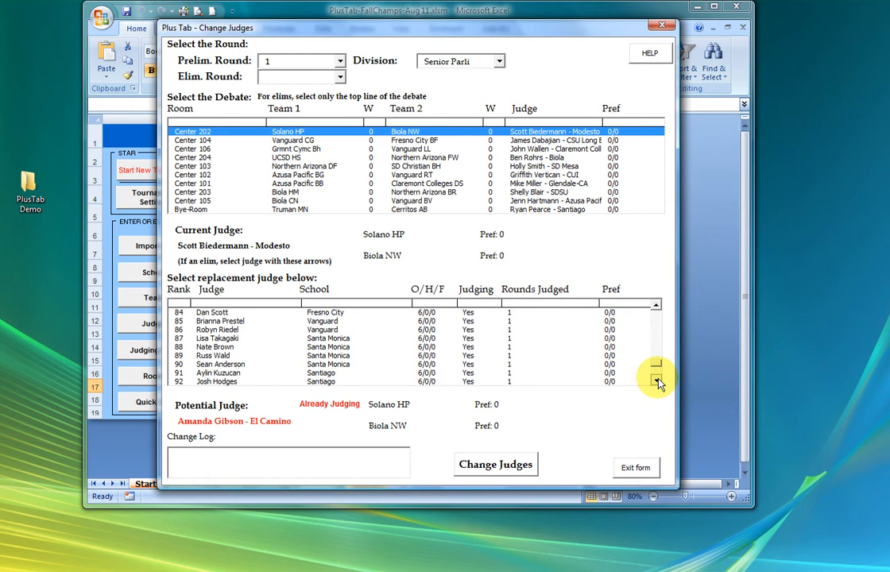
pyautogui.doubleClick(656, 382)
pyautogui.doubleClick(656, 381)
pyautogui.tripleClick(656, 381)
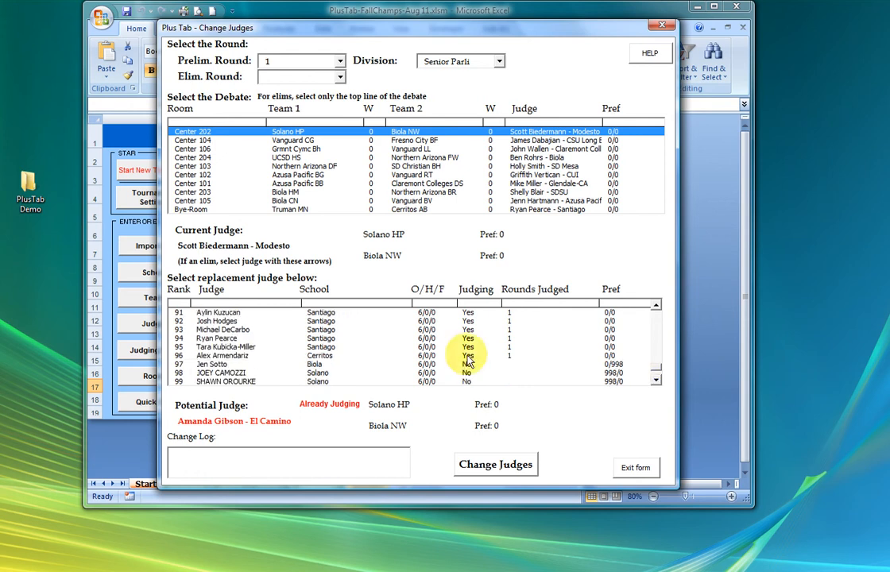
pyautogui.click(350, 365)
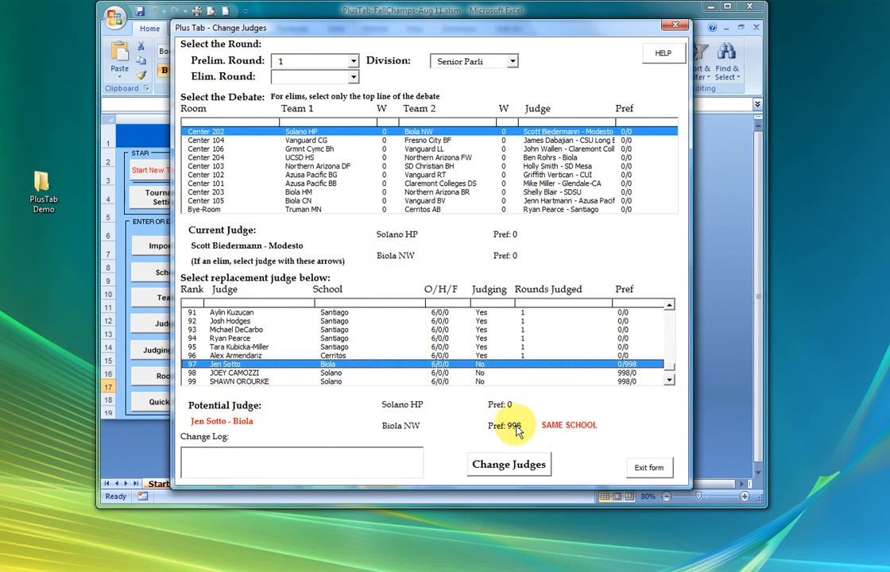
pyautogui.click(670, 380)
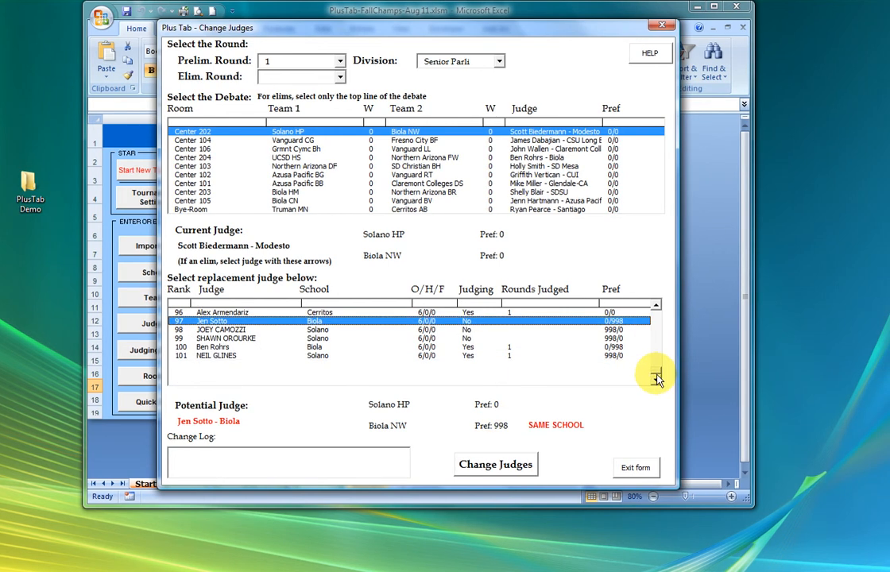
# Replace the Center 202 debate's judge with the rank 1 judge from Cal Baptist.
pyautogui.moveTo(656, 380); pyautogui.dragTo(649, 252)
pyautogui.click(308, 314)
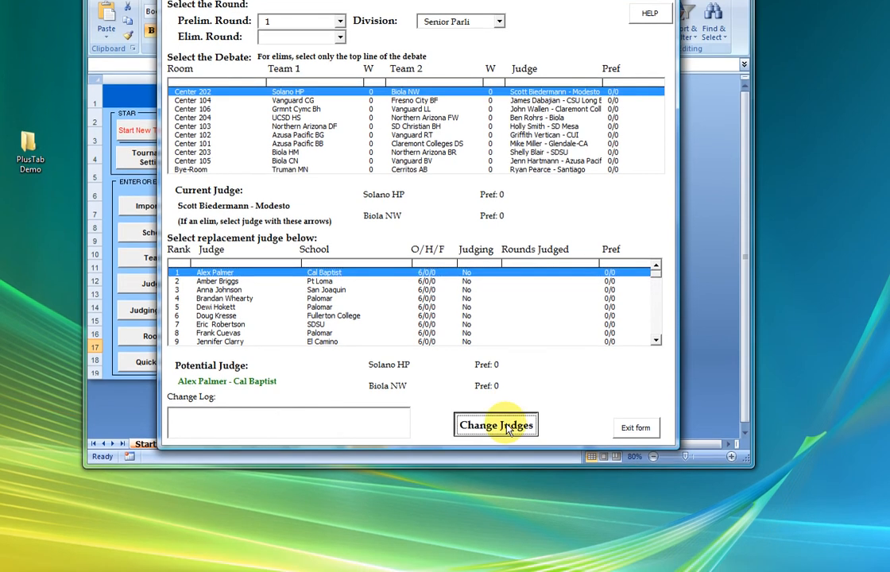
pyautogui.click(506, 450)
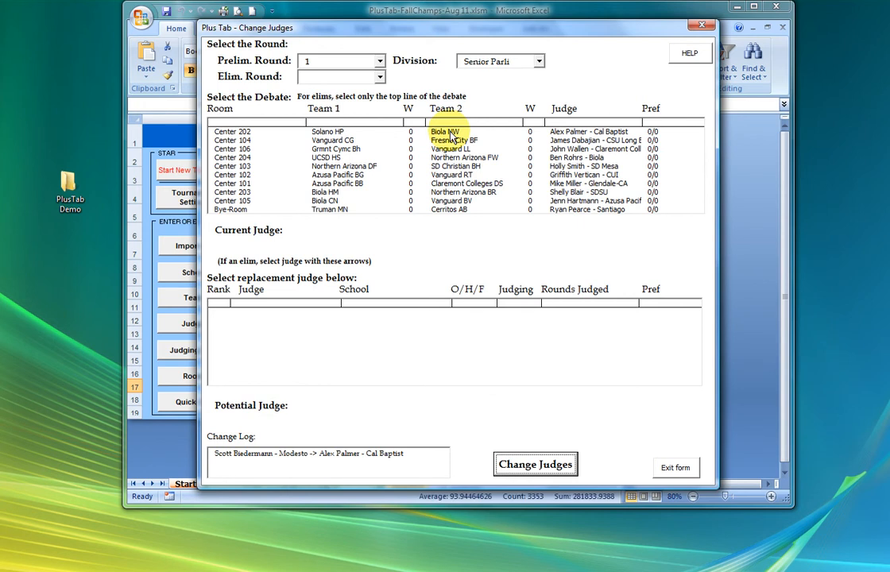
# Select the Center 202 debate again and sort its replacement judges by name.
pyautogui.click(451, 134)
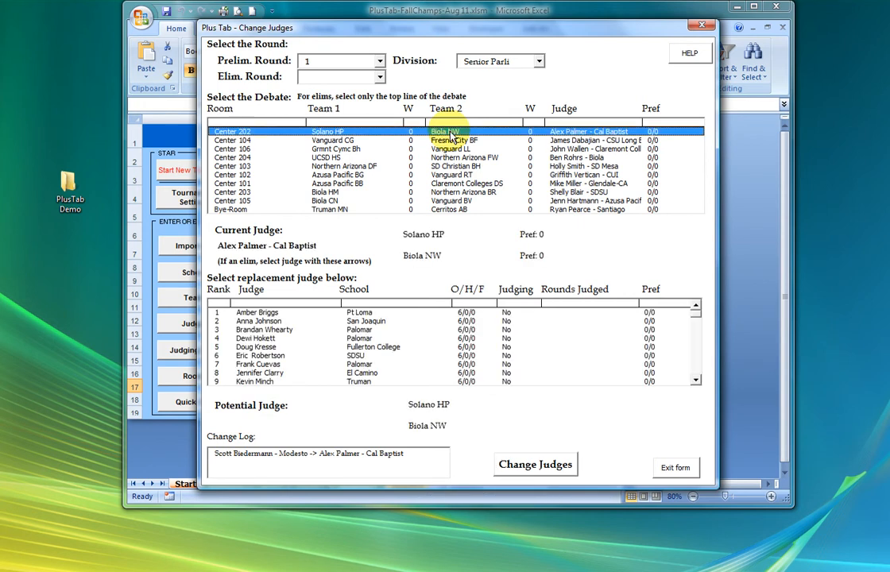
pyautogui.click(253, 291)
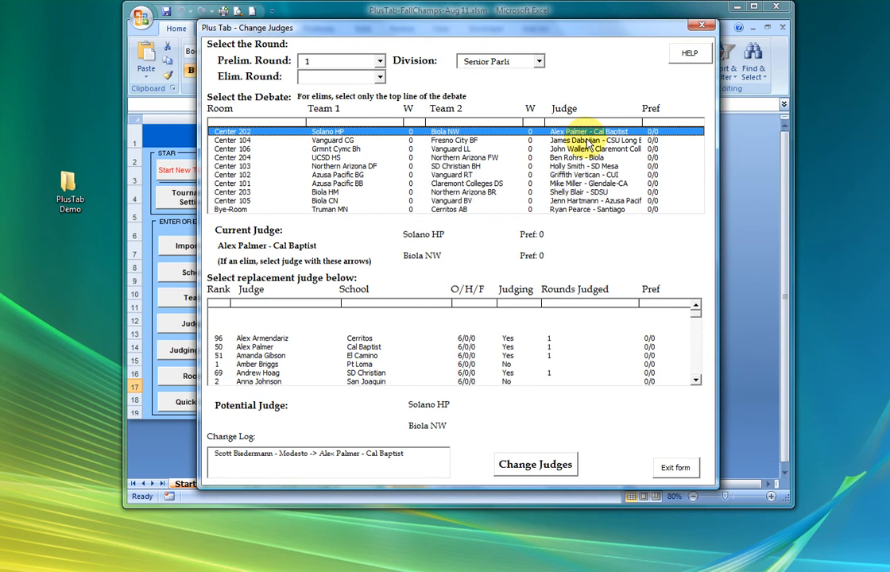
pyautogui.moveTo(656, 318); pyautogui.dragTo(661, 342)
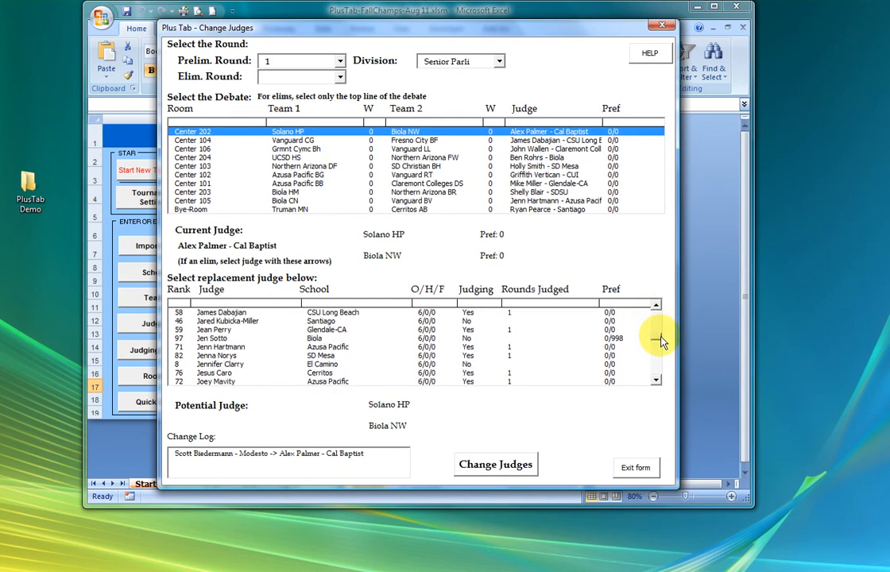
# Switch the ballots of the Center 202 judge and the rank 58 CSU Long Beach judge already assigned in this round.
pyautogui.click(256, 313)
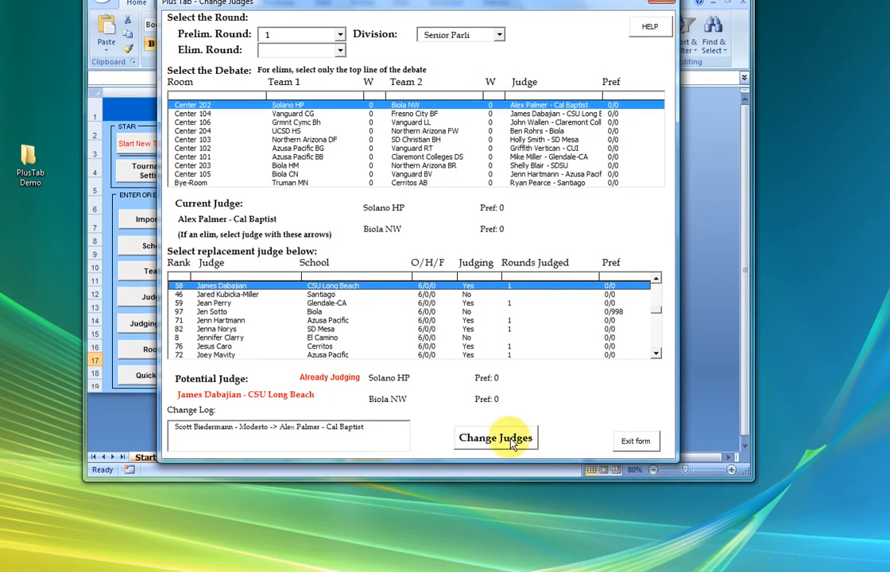
pyautogui.click(512, 443)
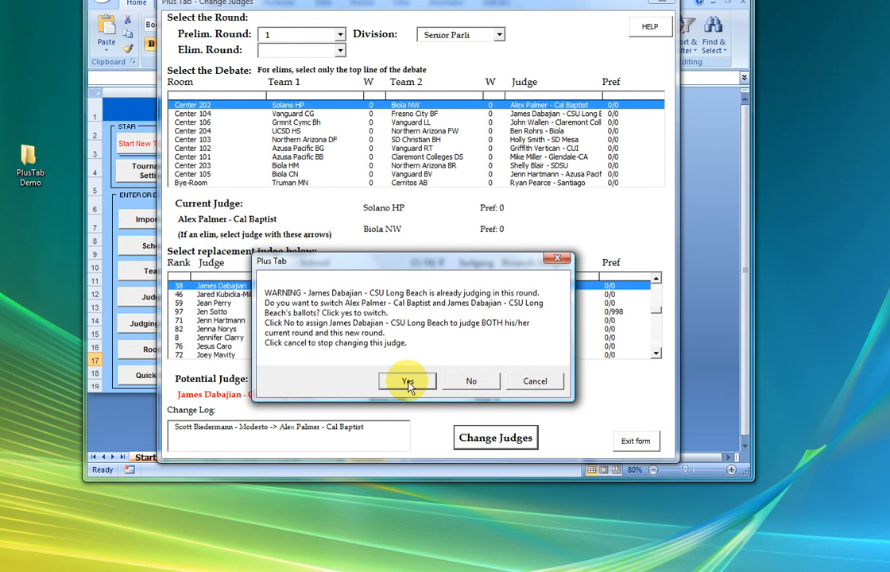
pyautogui.click(408, 382)
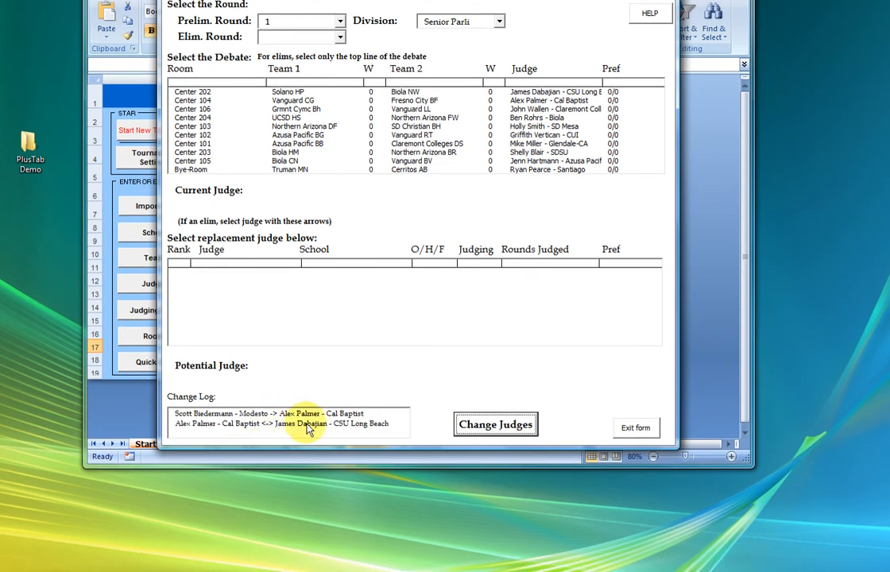
# Review the change log entries for the Cal Baptist replacement and the CSU Long Beach ballot switch.
pyautogui.click(309, 423)
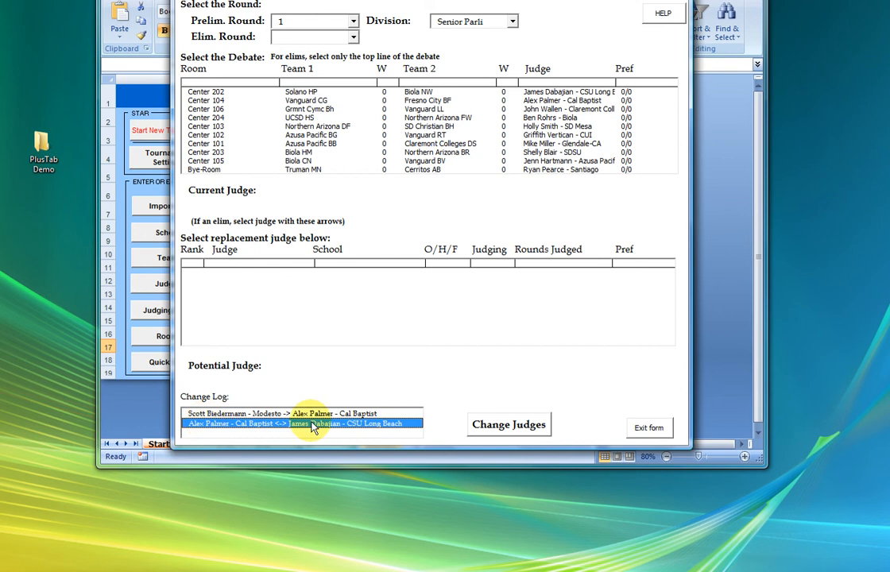
pyautogui.click(262, 414)
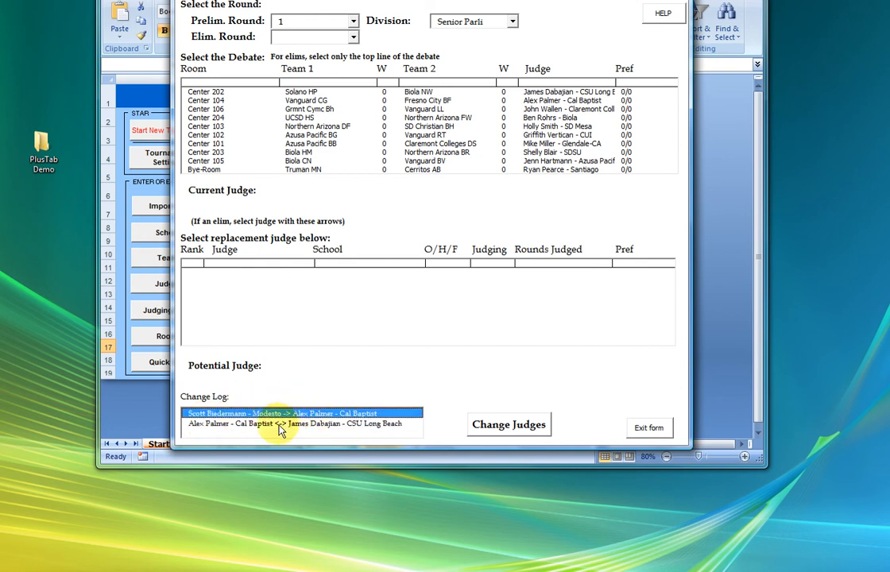
pyautogui.click(234, 424)
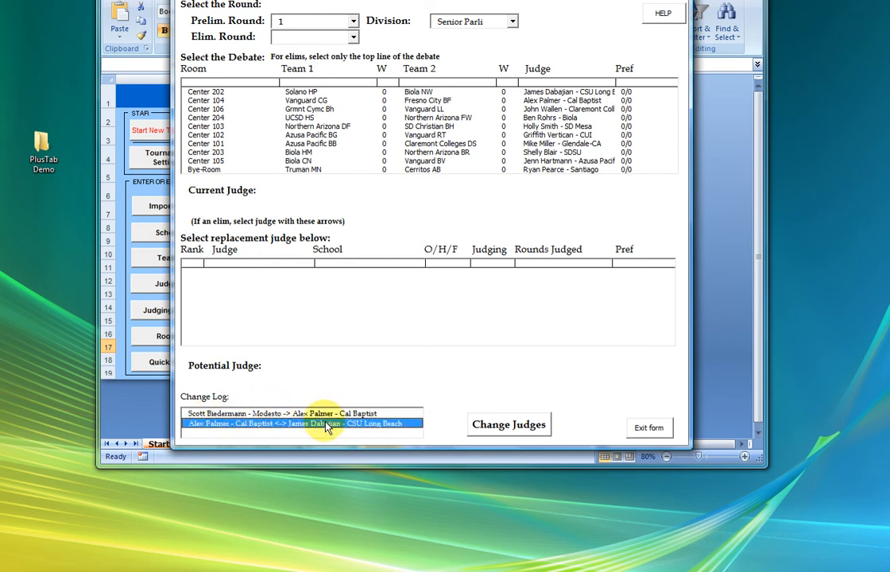